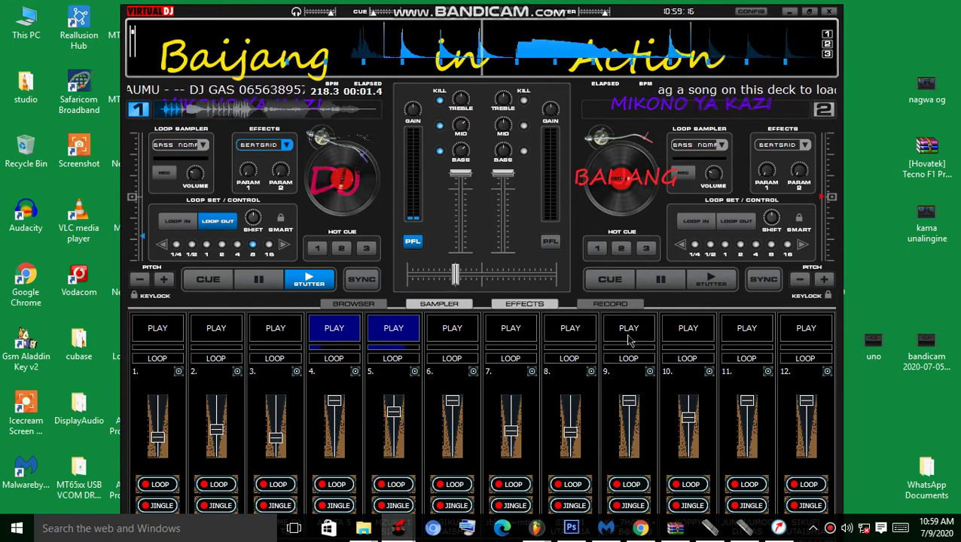
Cycle the sample layered over slots 4 and 5 through sampler slots 9, 2 and 11, ending on slot 12
{"action": "left_click", "coordinate": [629, 331]}
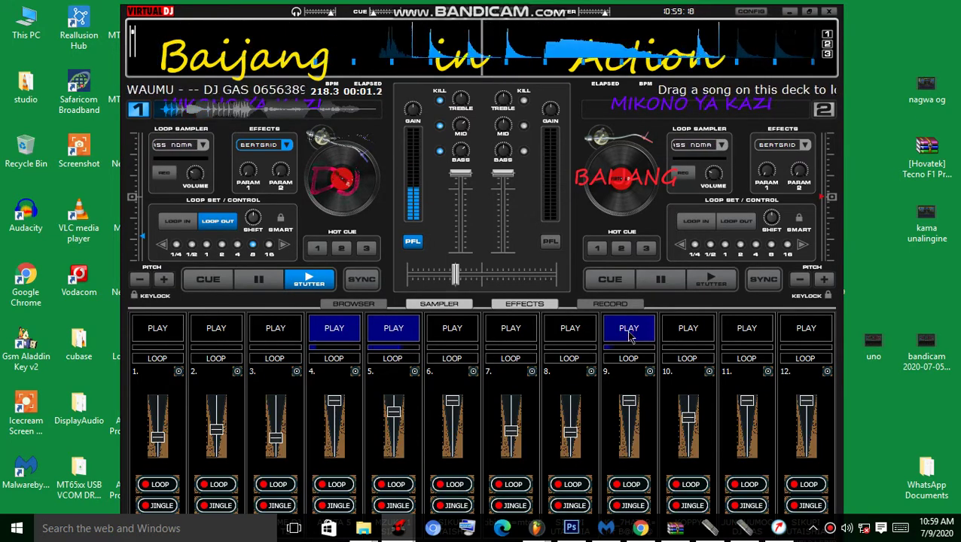
{"action": "left_click", "coordinate": [219, 331]}
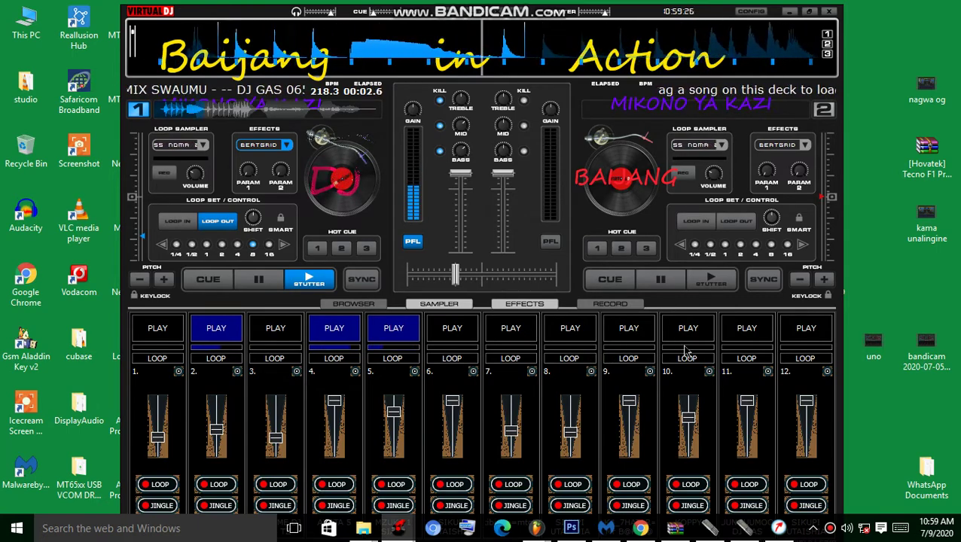
{"action": "left_click", "coordinate": [744, 334]}
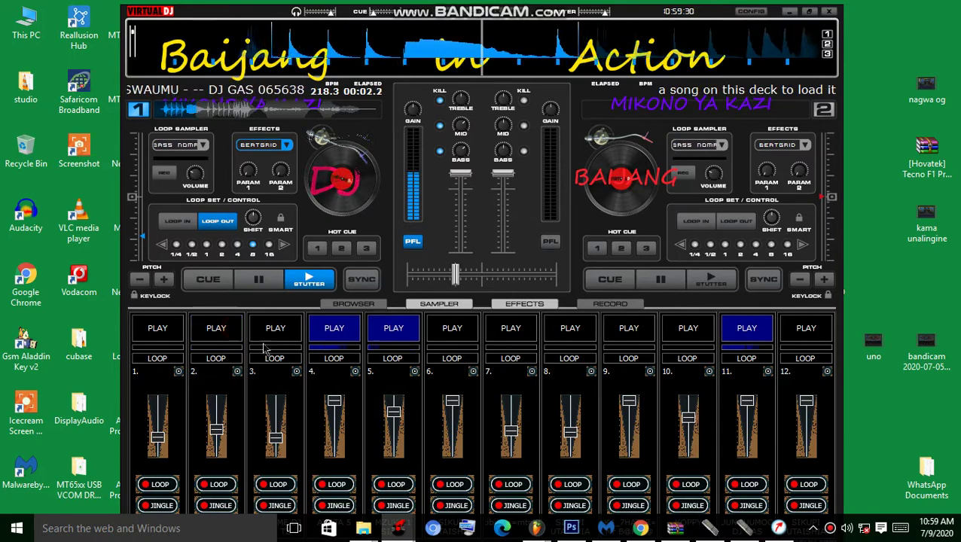
{"action": "left_click", "coordinate": [800, 337]}
{"action": "left_click", "coordinate": [737, 335]}
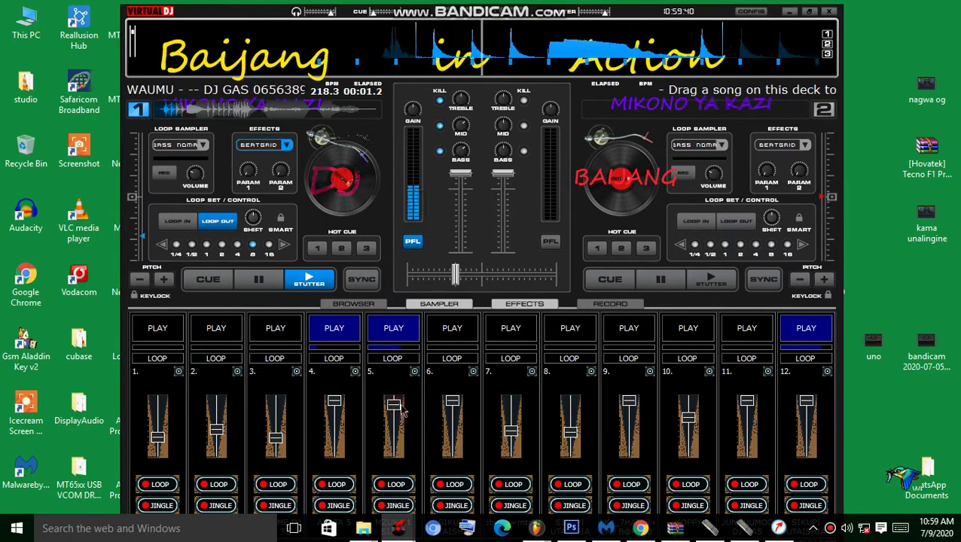
Switch the layered sample from slot 12 to slot 8 and on to slot 7, raising both slots' volumes slightly
{"action": "left_click", "coordinate": [588, 336]}
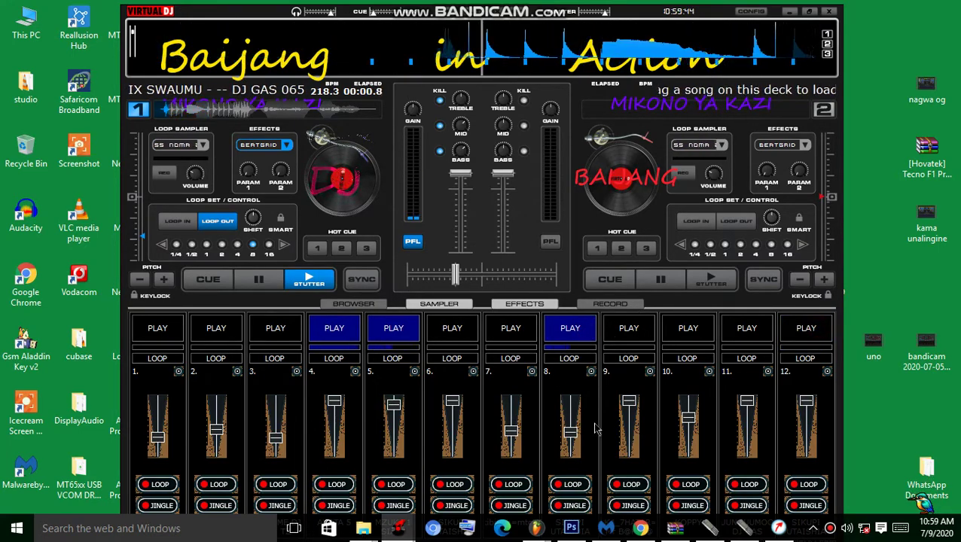
{"action": "left_click_drag", "start_coordinate": [570, 431], "coordinate": [572, 419]}
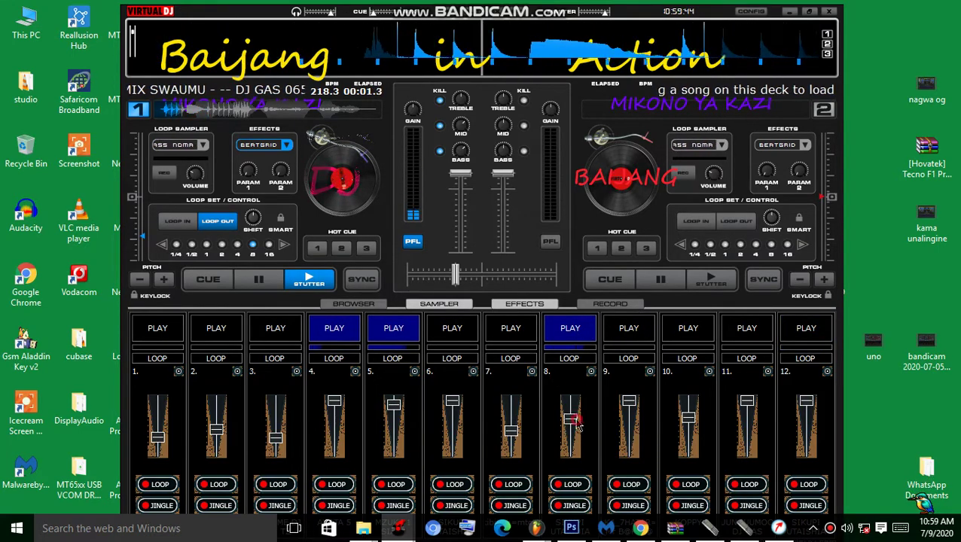
{"action": "left_click", "coordinate": [514, 331]}
{"action": "left_click", "coordinate": [561, 337]}
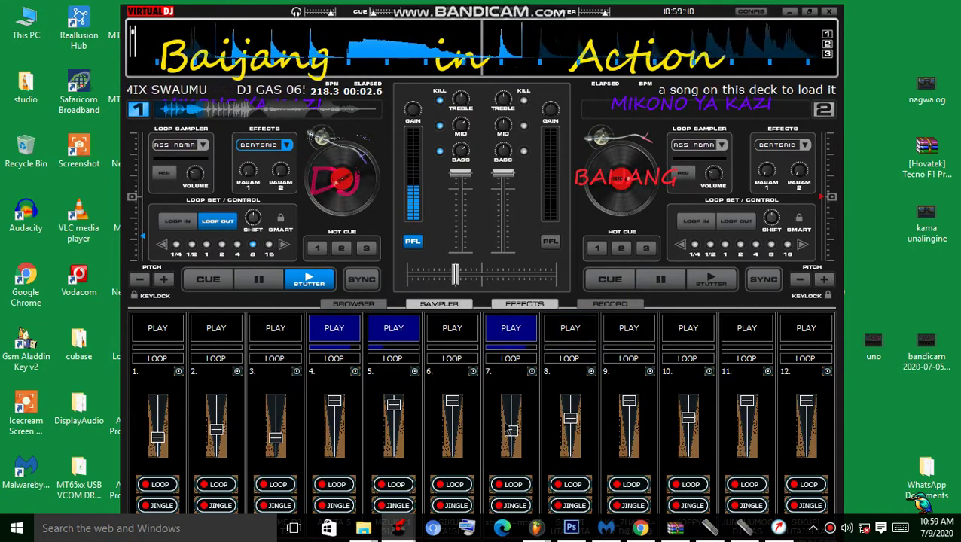
{"action": "left_click_drag", "start_coordinate": [511, 429], "coordinate": [510, 420]}
Stop sampler slot 4, play slot 6, and replace it with slot 3 while slots 5 and 7 keep playing
{"action": "left_click", "coordinate": [330, 330]}
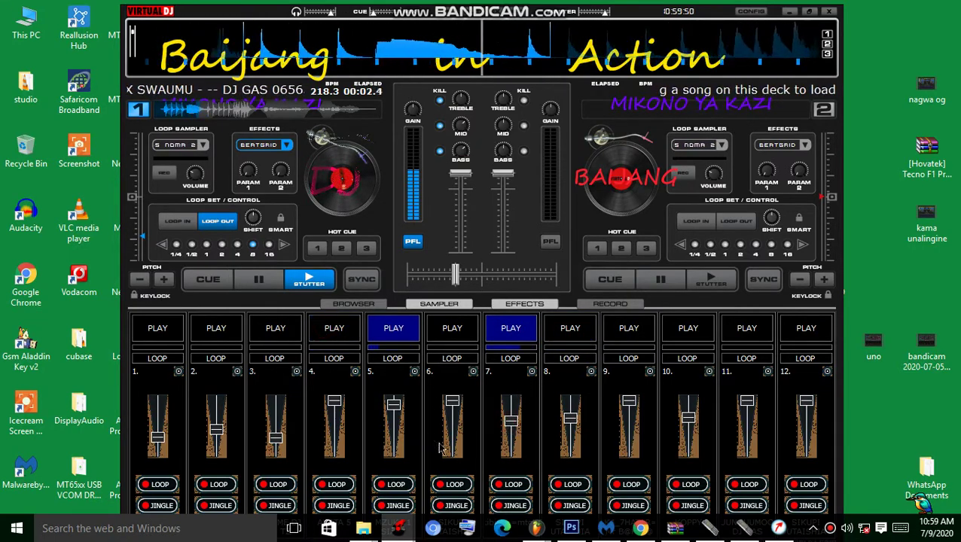
{"action": "left_click", "coordinate": [452, 332]}
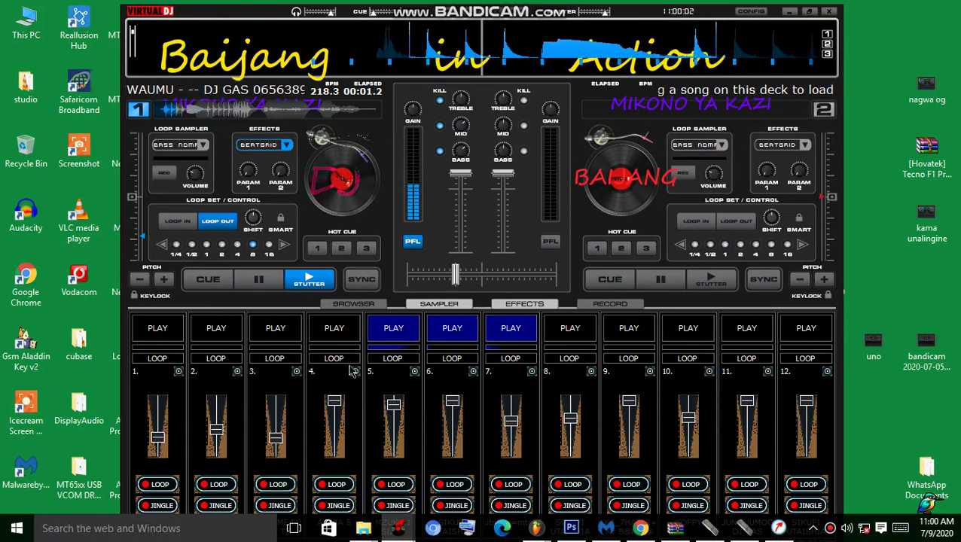
{"action": "left_click", "coordinate": [289, 331]}
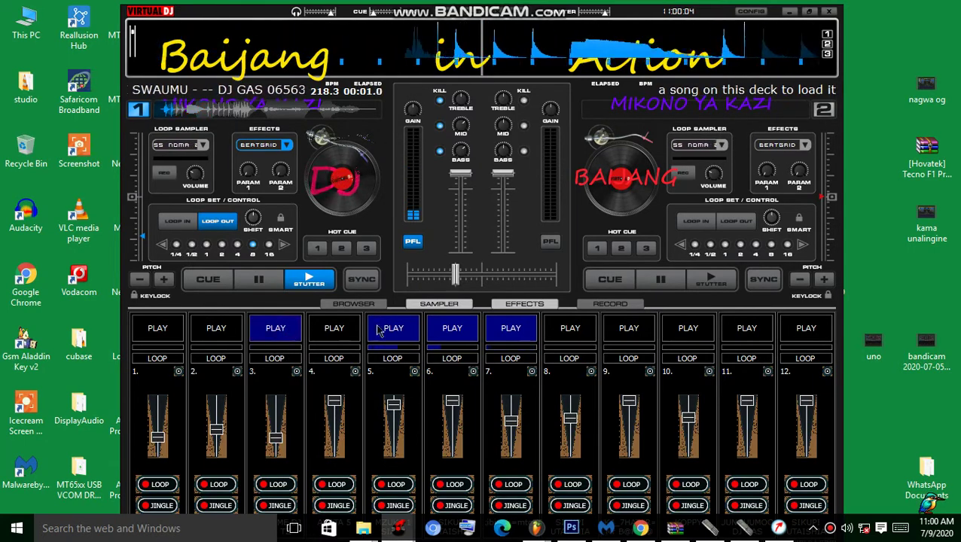
{"action": "left_click", "coordinate": [435, 337]}
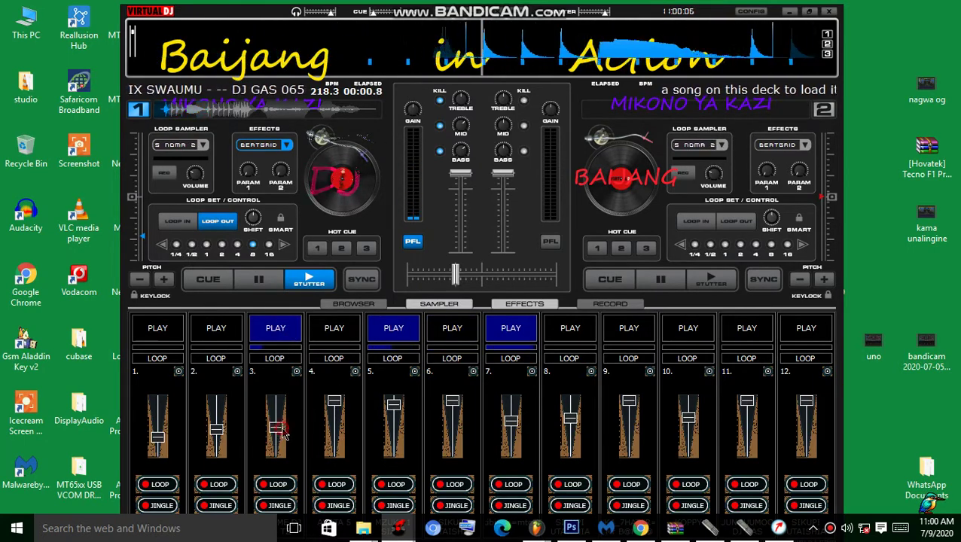
Move the layered sample from slot 3 through slot 2 to slot 1, and briefly add sampler slot 10
{"action": "left_click", "coordinate": [221, 334]}
{"action": "left_click", "coordinate": [265, 334]}
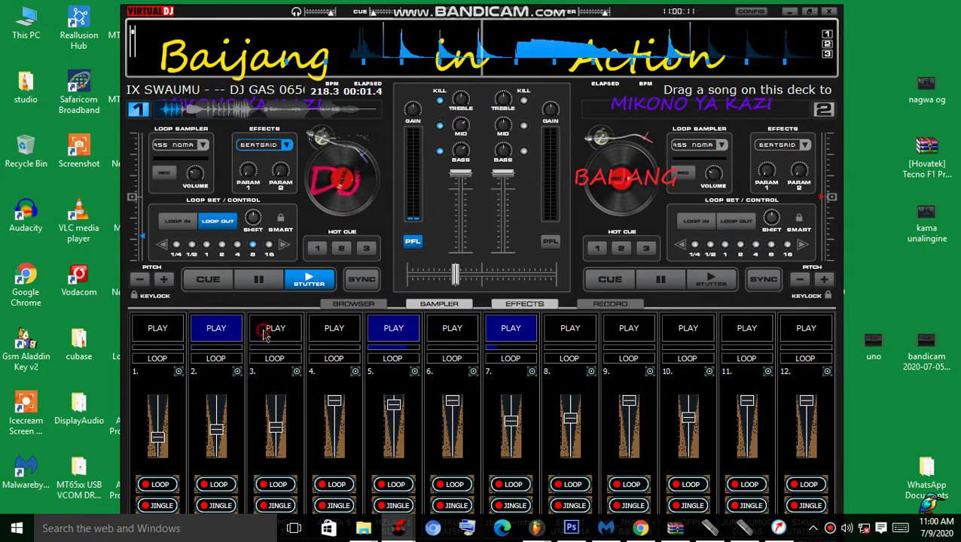
{"action": "left_click", "coordinate": [166, 337]}
{"action": "left_click", "coordinate": [212, 336]}
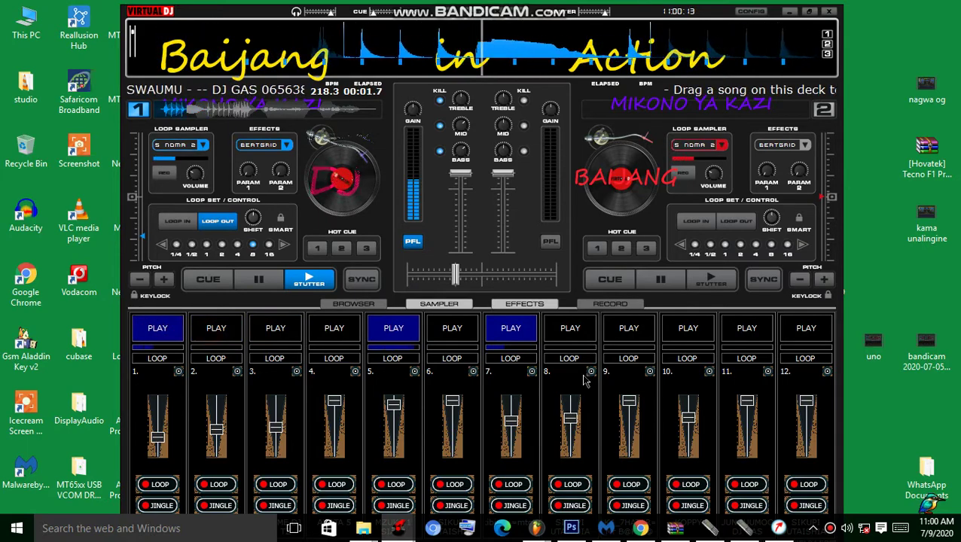
{"action": "left_click", "coordinate": [686, 334]}
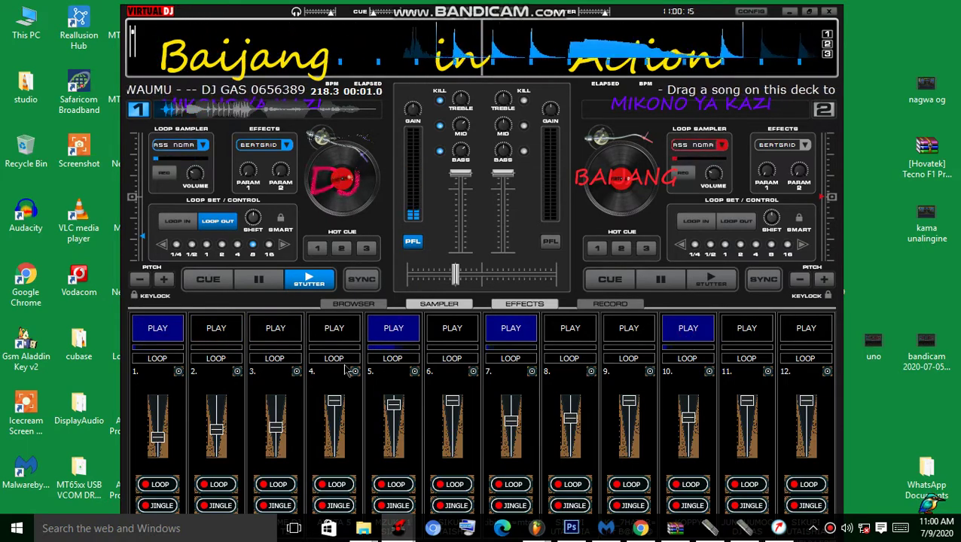
{"action": "left_click", "coordinate": [682, 336]}
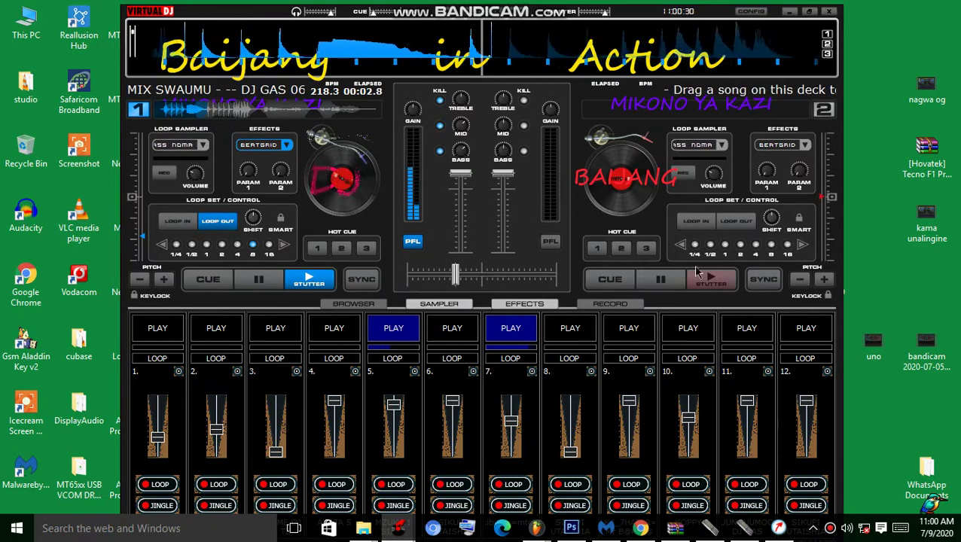
Cycle the sample layered over slots 5 and 7 through sampler slots 6, 9 and 10, ending on slot 12
{"action": "left_click", "coordinate": [465, 326]}
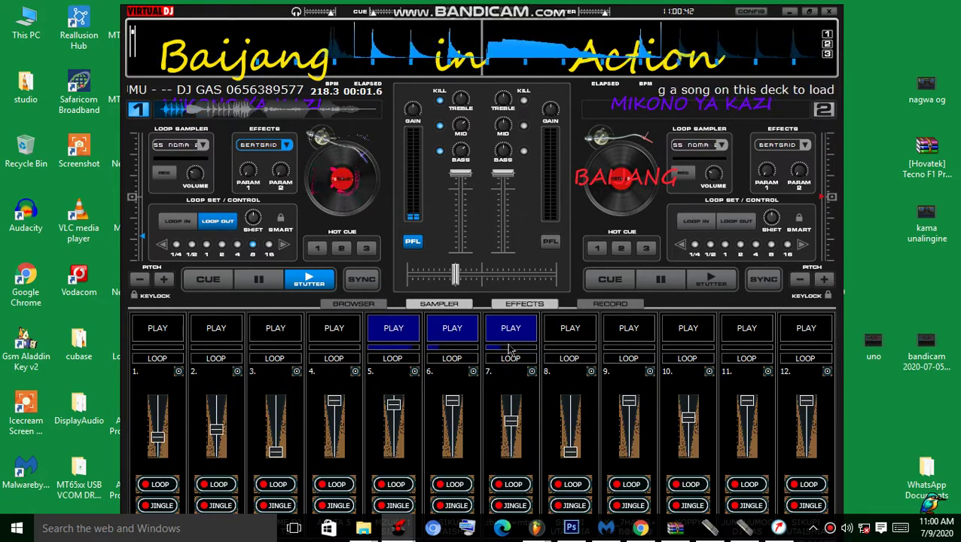
{"action": "left_click", "coordinate": [622, 327]}
{"action": "left_click", "coordinate": [463, 331]}
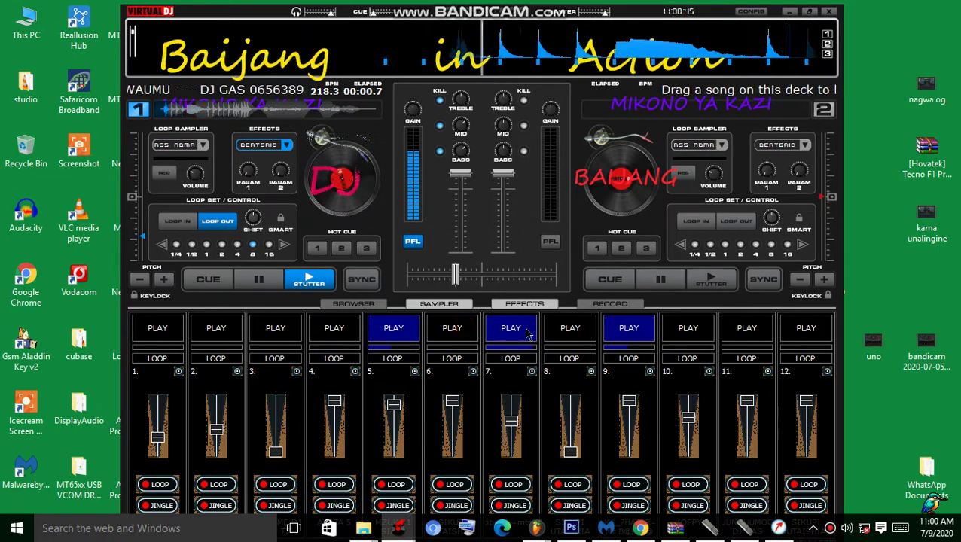
{"action": "left_click", "coordinate": [685, 329]}
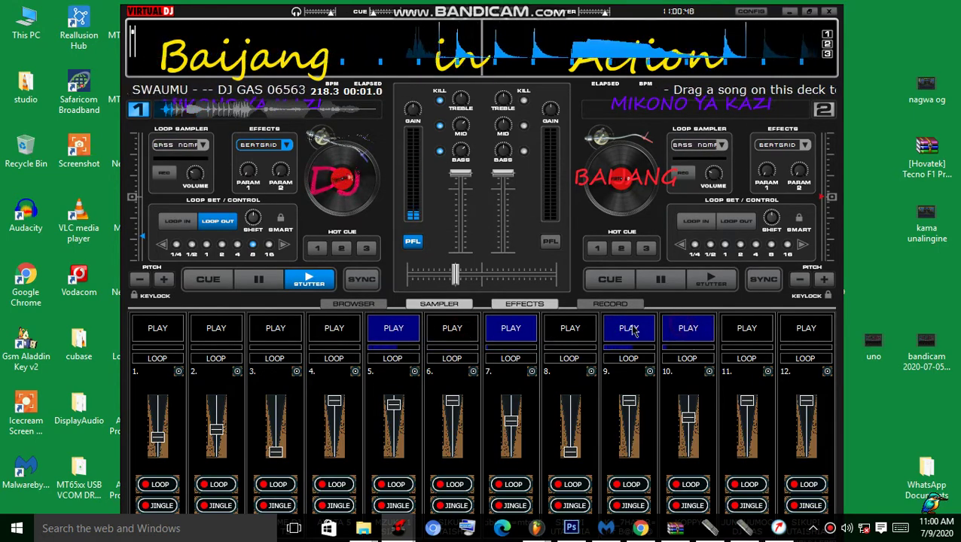
{"action": "left_click", "coordinate": [642, 331]}
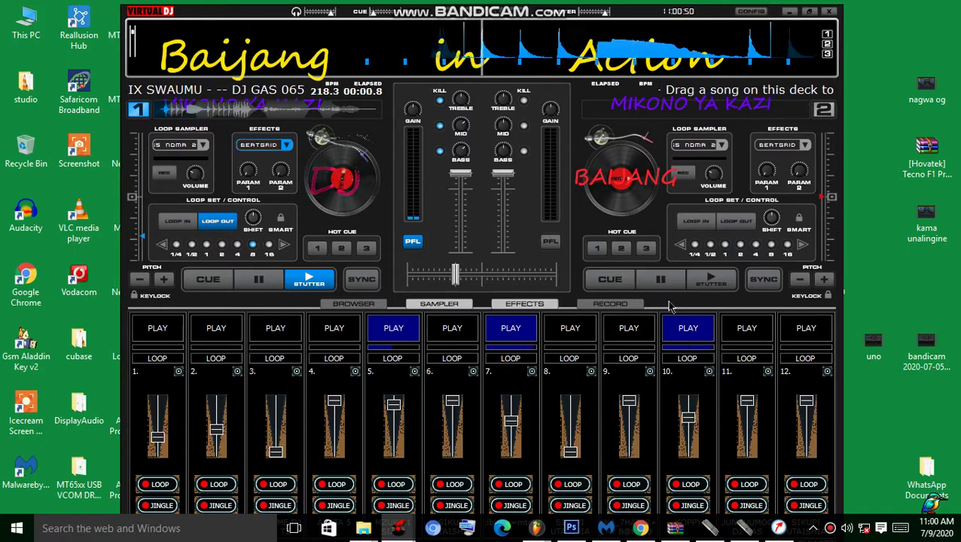
{"action": "left_click", "coordinate": [802, 336]}
{"action": "left_click", "coordinate": [688, 328]}
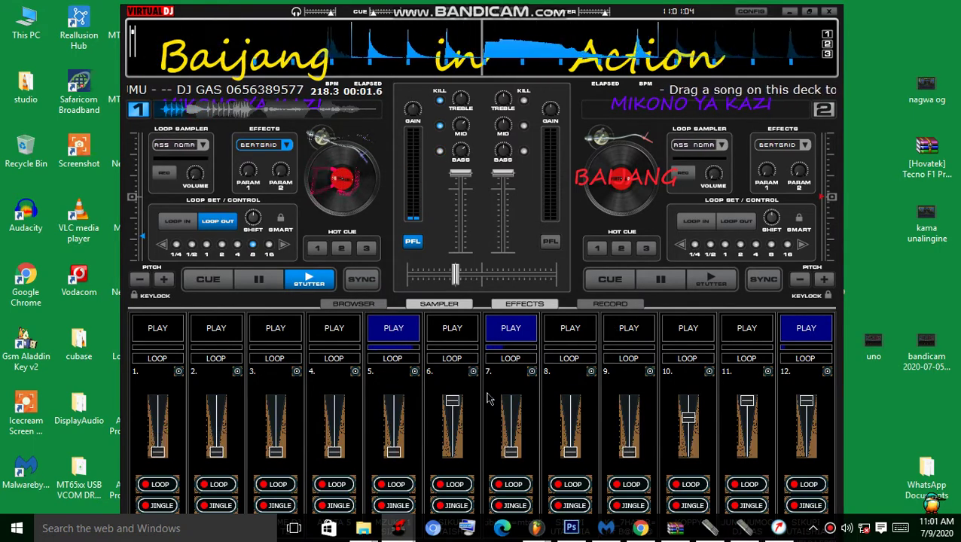
Play sampler slot 10 briefly, bring slot 4 back in, and stop slots 10 and 7
{"action": "left_click", "coordinate": [707, 334]}
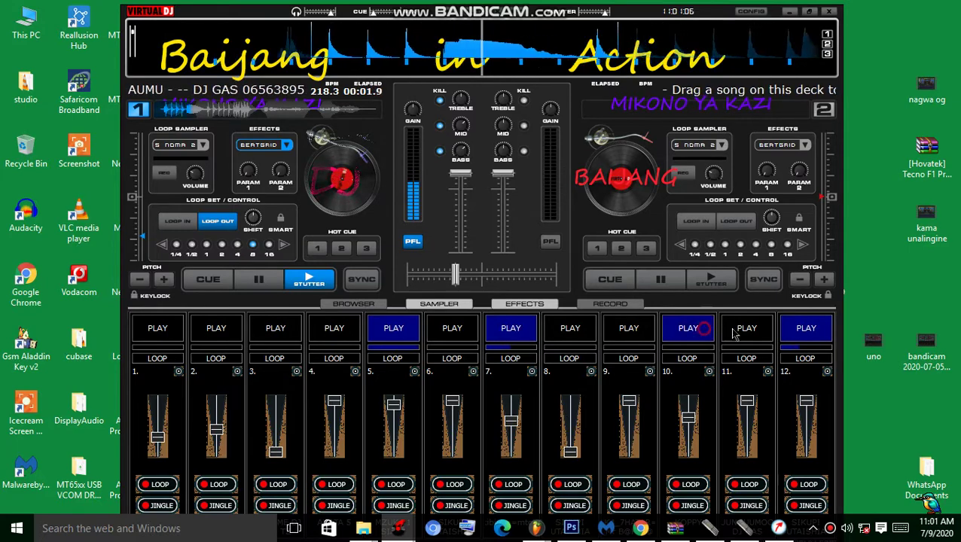
{"action": "left_click", "coordinate": [345, 331]}
{"action": "left_click", "coordinate": [678, 330]}
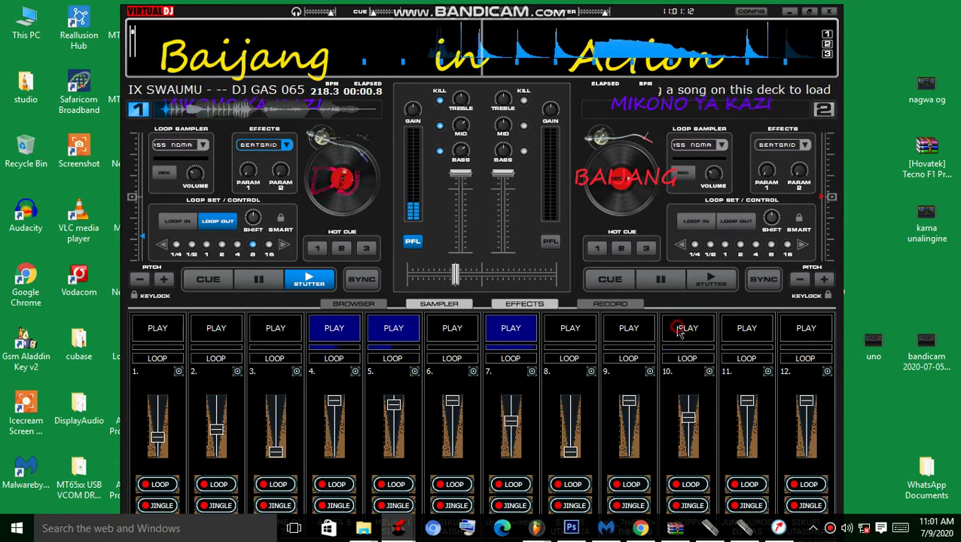
{"action": "left_click", "coordinate": [497, 330]}
{"action": "left_click", "coordinate": [497, 329]}
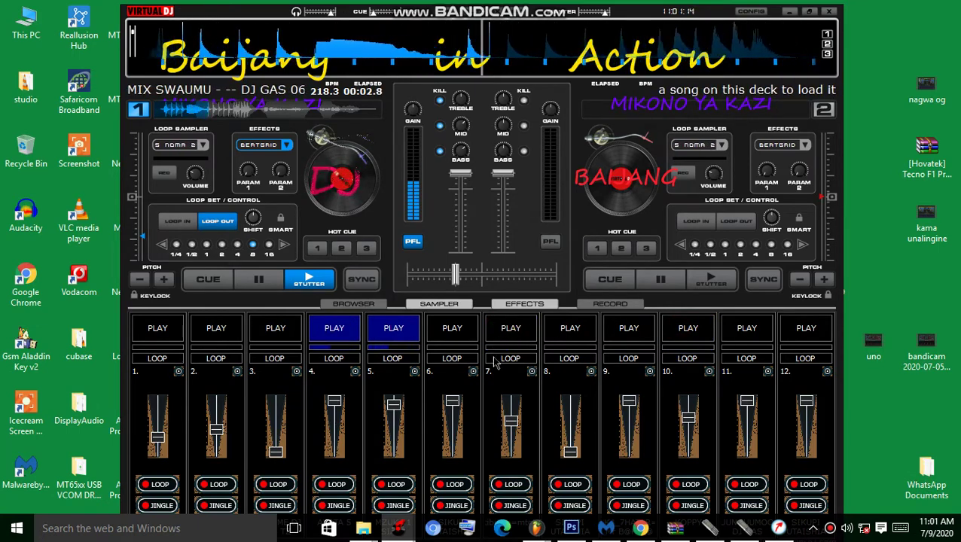
Play sampler slot 9, raise slot 8's volume from zero to a low level, and switch playback from slot 9 to slot 8
{"action": "left_click", "coordinate": [631, 337]}
{"action": "left_click_drag", "start_coordinate": [570, 451], "coordinate": [570, 435]}
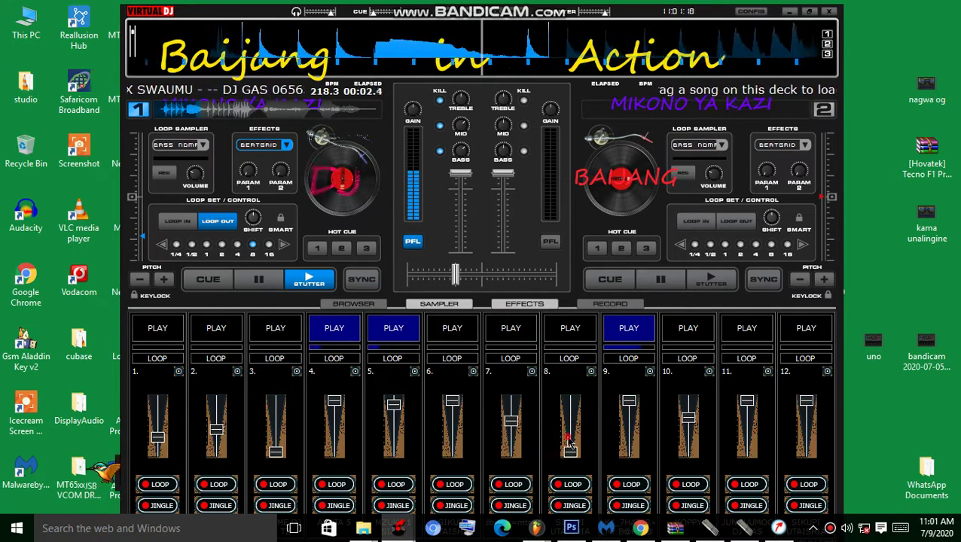
{"action": "left_click", "coordinate": [594, 335]}
{"action": "left_click", "coordinate": [614, 336]}
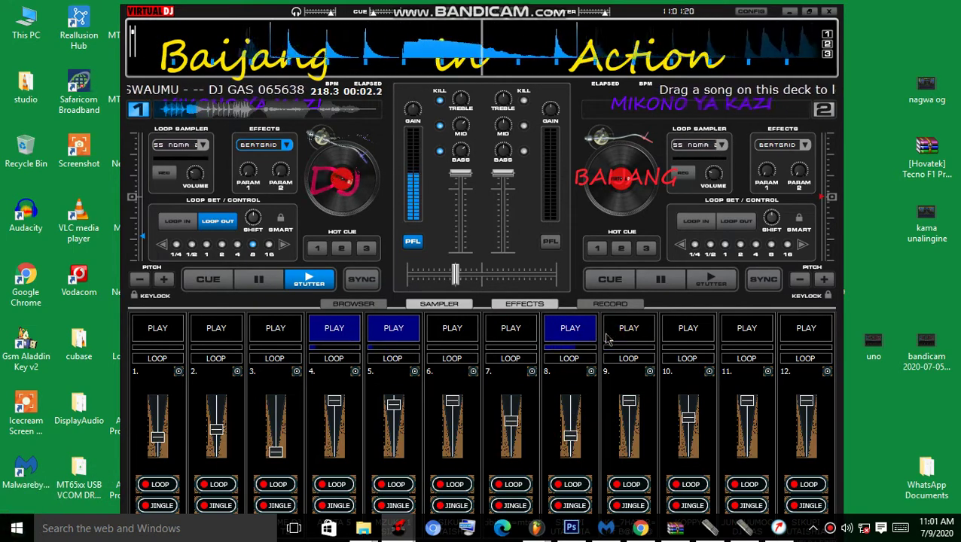
Replace sampler slot 8 with slot 6, then stop slot 6 so only slots 4 and 5 keep playing
{"action": "left_click", "coordinate": [454, 337]}
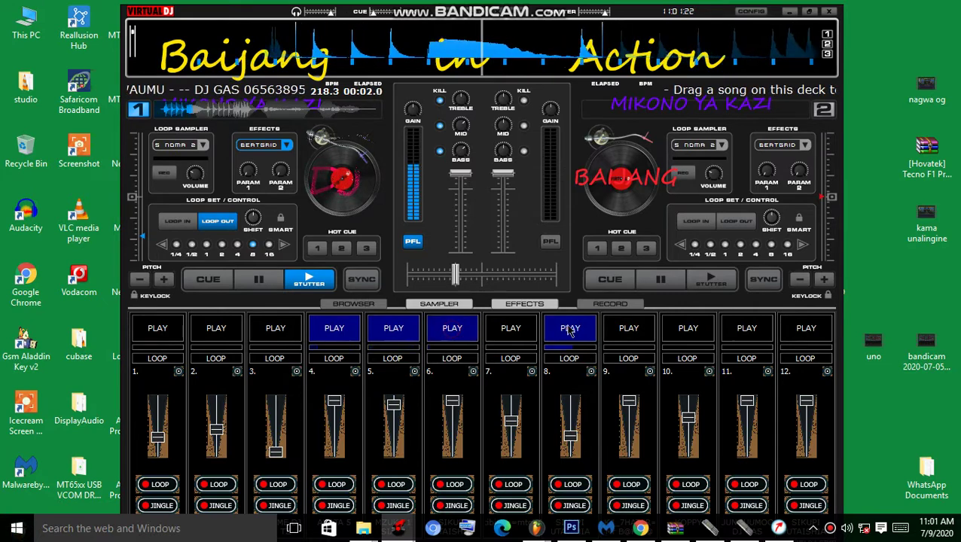
{"action": "left_click", "coordinate": [577, 330]}
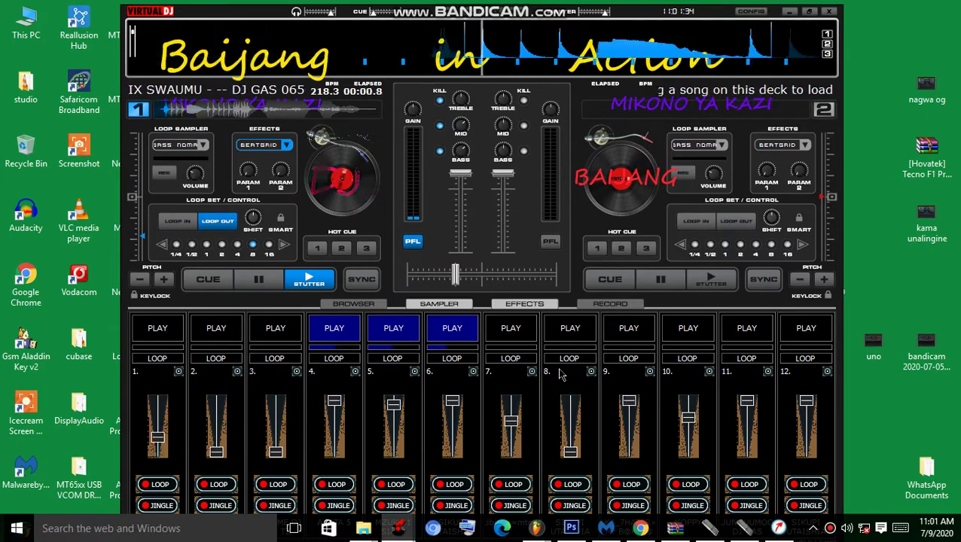
{"action": "left_click", "coordinate": [456, 334]}
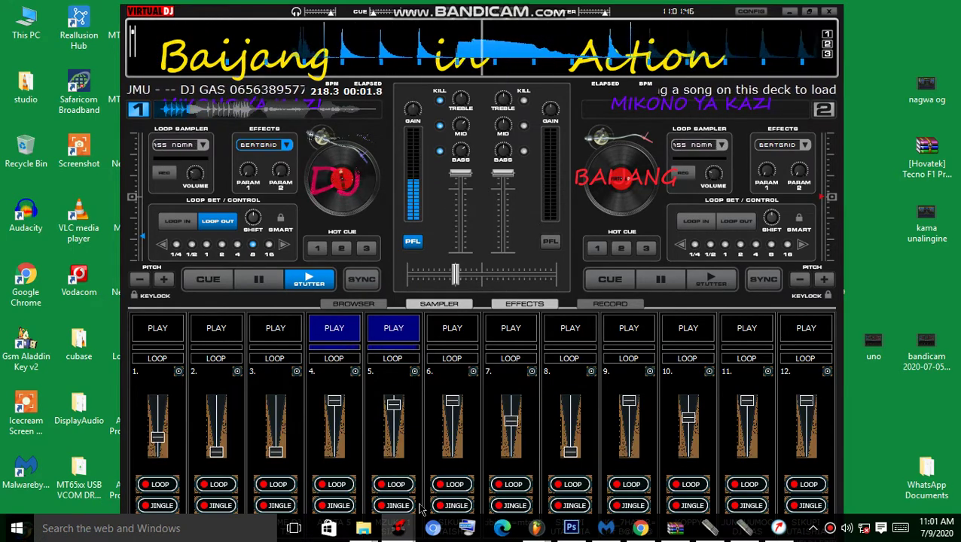
Raise the volumes of sampler slots 3 and 2 from zero, play slot 3, and switch from it to slot 2
{"action": "left_click_drag", "start_coordinate": [276, 451], "coordinate": [275, 436]}
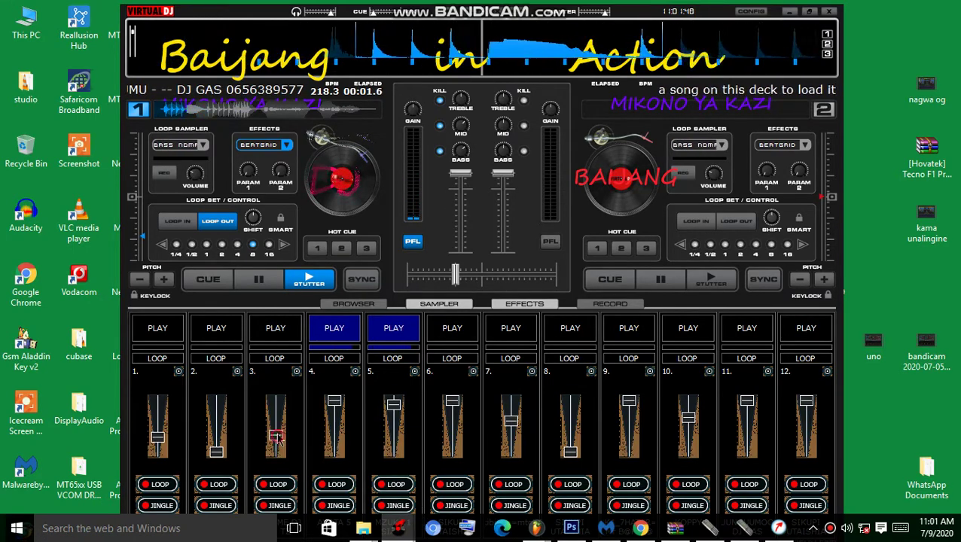
{"action": "left_click", "coordinate": [277, 331]}
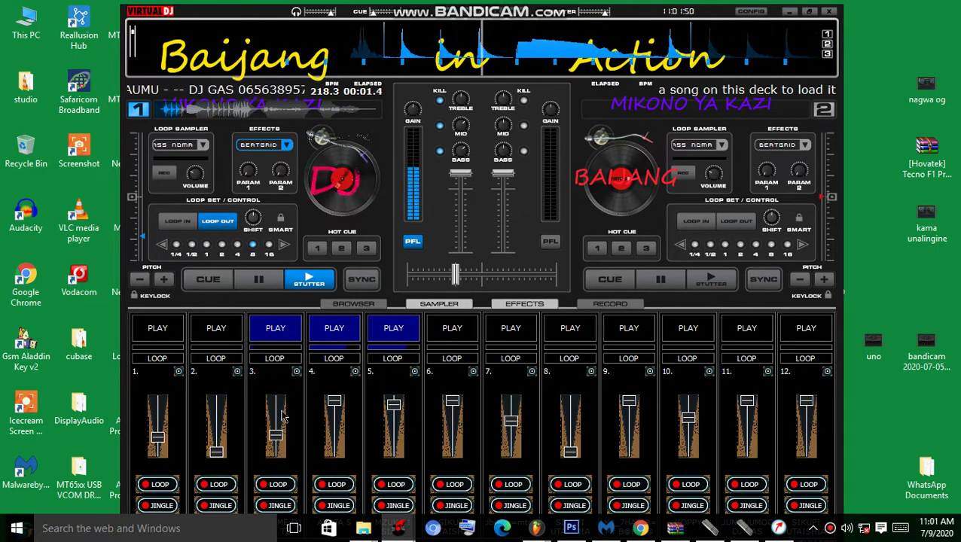
{"action": "left_click_drag", "start_coordinate": [214, 447], "coordinate": [216, 438]}
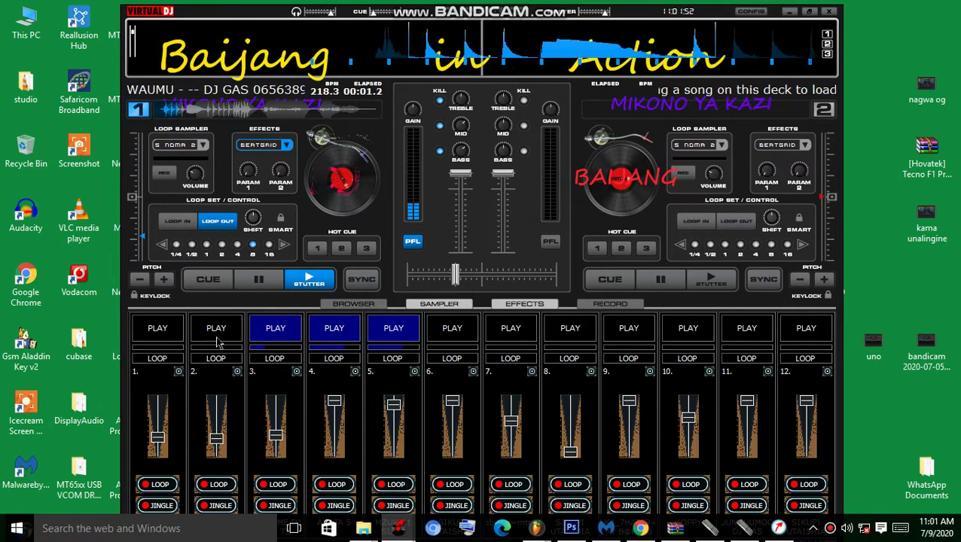
{"action": "left_click", "coordinate": [215, 330]}
{"action": "left_click", "coordinate": [257, 329]}
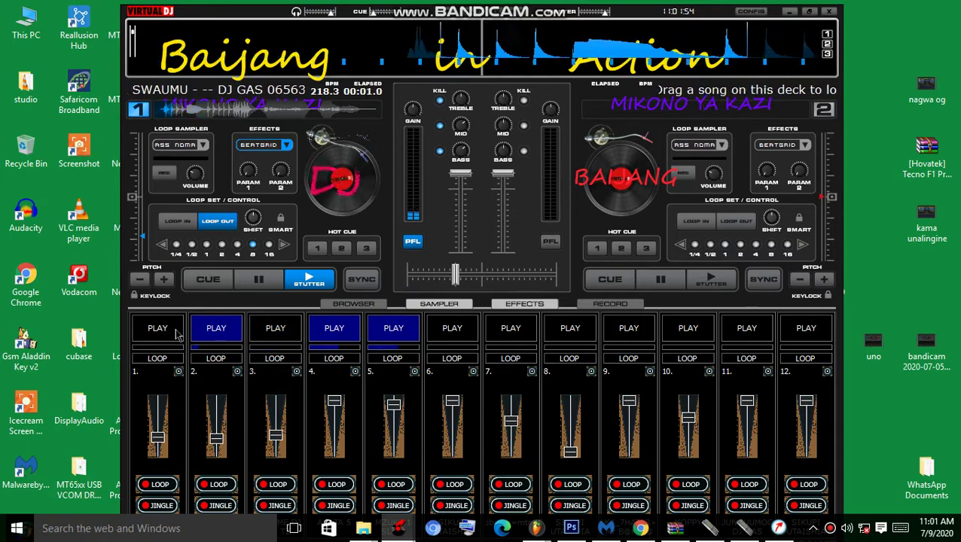
Switch the layered sample from slot 2 to slot 1, raise slot 1's volume to about midway, and add slot 10
{"action": "left_click", "coordinate": [157, 329]}
{"action": "left_click", "coordinate": [211, 329]}
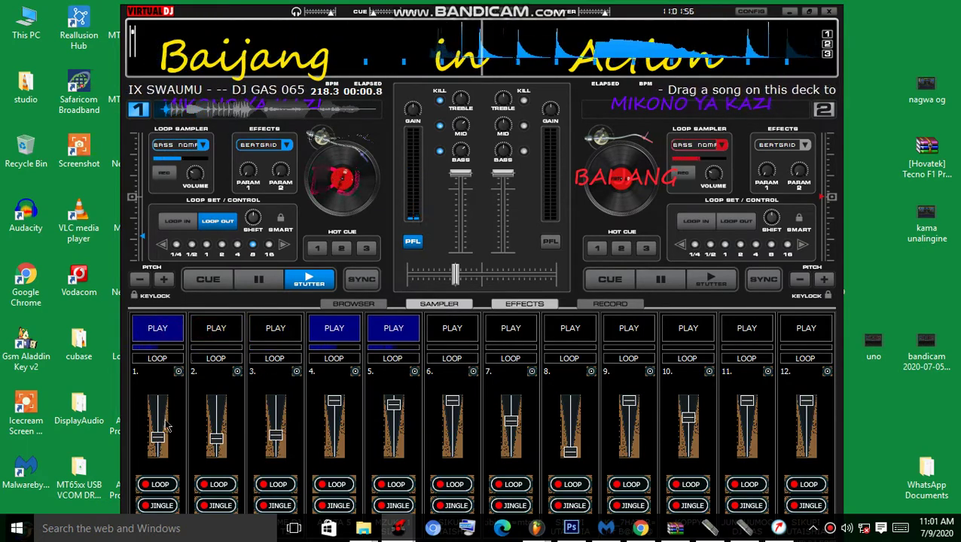
{"action": "left_click_drag", "start_coordinate": [158, 437], "coordinate": [158, 422]}
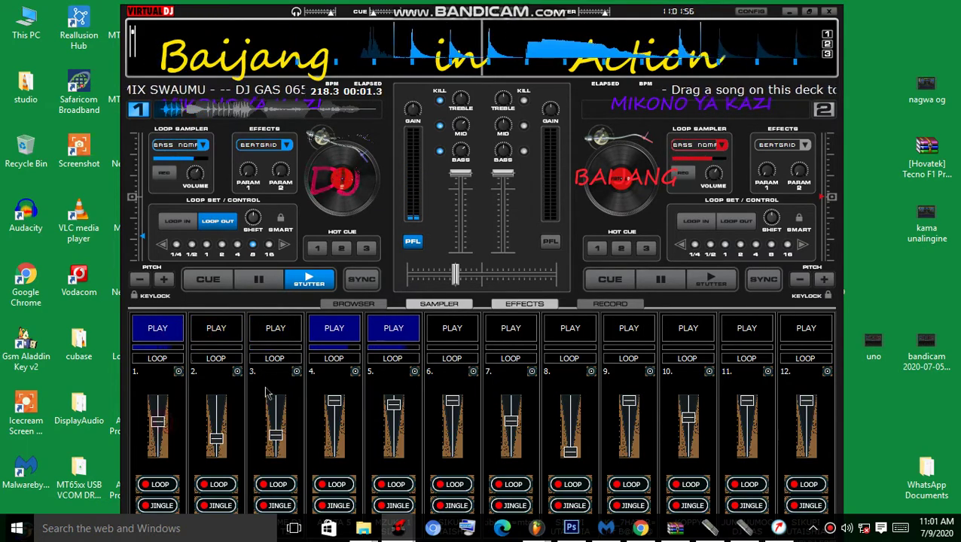
{"action": "left_click", "coordinate": [688, 329]}
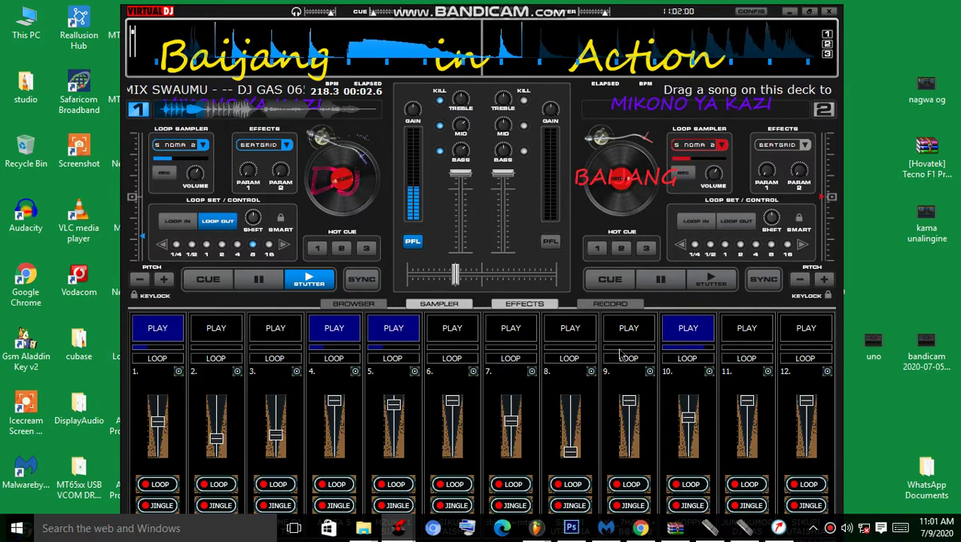
Stop sampler slot 1, then briefly play slot 9 over slots 4, 5 and 10 and stop it
{"action": "left_click", "coordinate": [158, 332]}
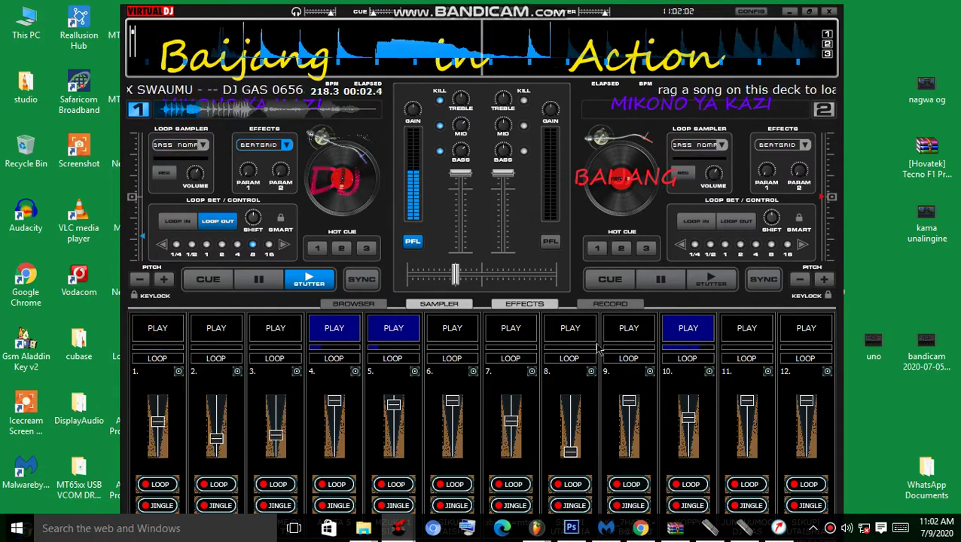
{"action": "left_click", "coordinate": [631, 332]}
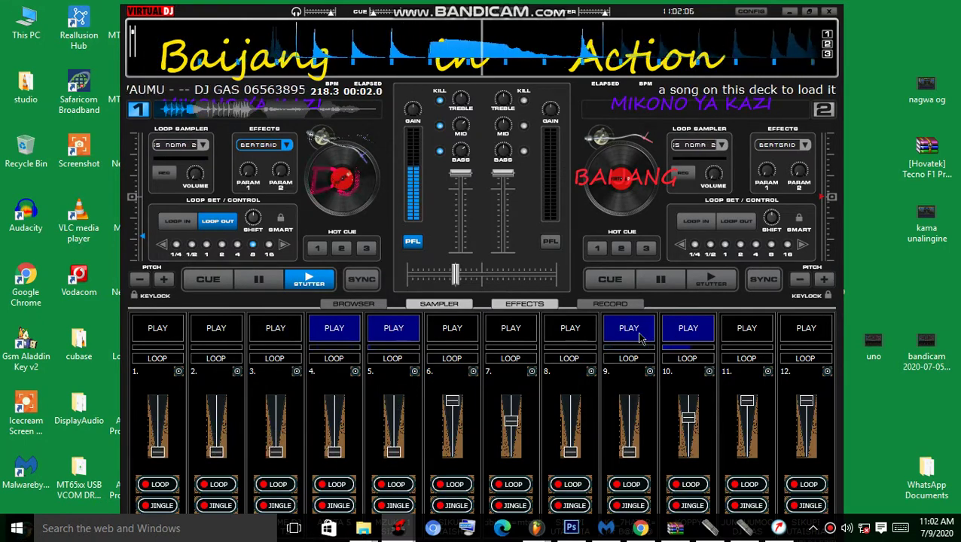
{"action": "left_click", "coordinate": [631, 332]}
Play sampler slot 8 with its volume raised slightly, stop slot 10, and switch playback from slot 8 to slot 7
{"action": "left_click", "coordinate": [570, 331]}
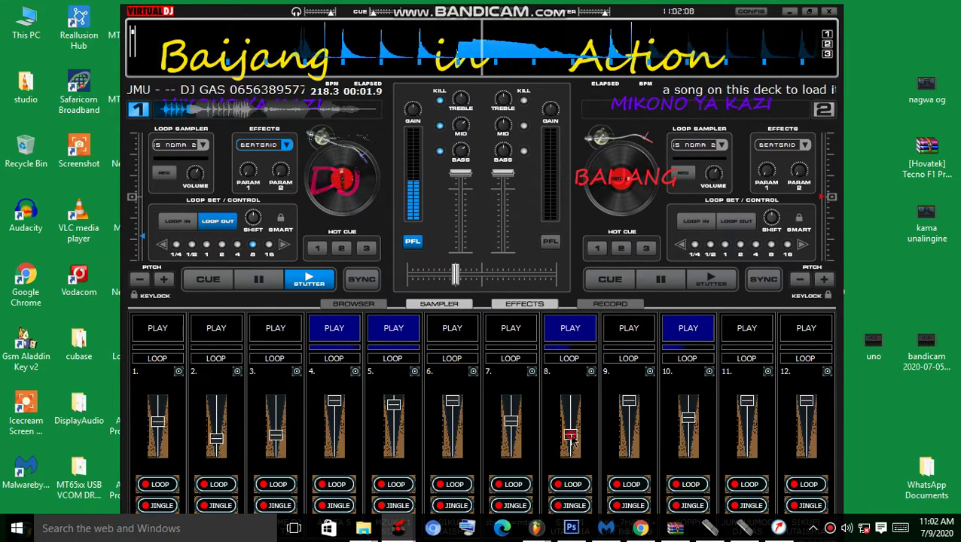
{"action": "left_click", "coordinate": [687, 333]}
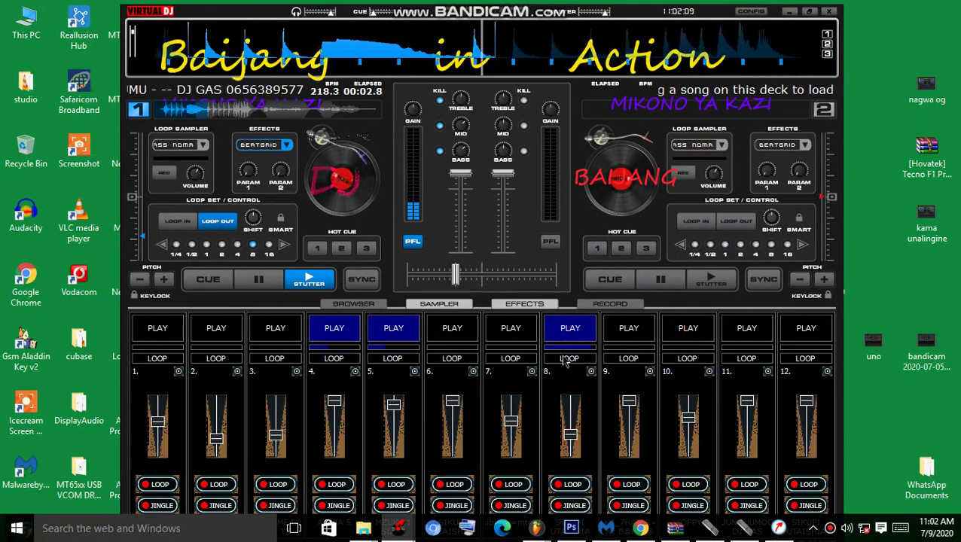
{"action": "left_click", "coordinate": [512, 331]}
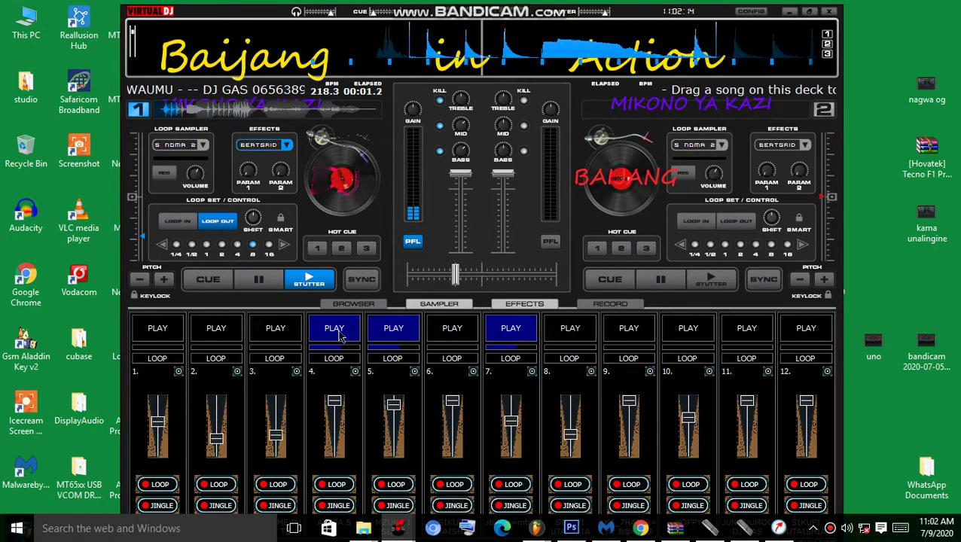
Drop sampler slot 4 while bringing in slot 6, then restart slot 4 and stop slot 6
{"action": "left_click", "coordinate": [452, 331]}
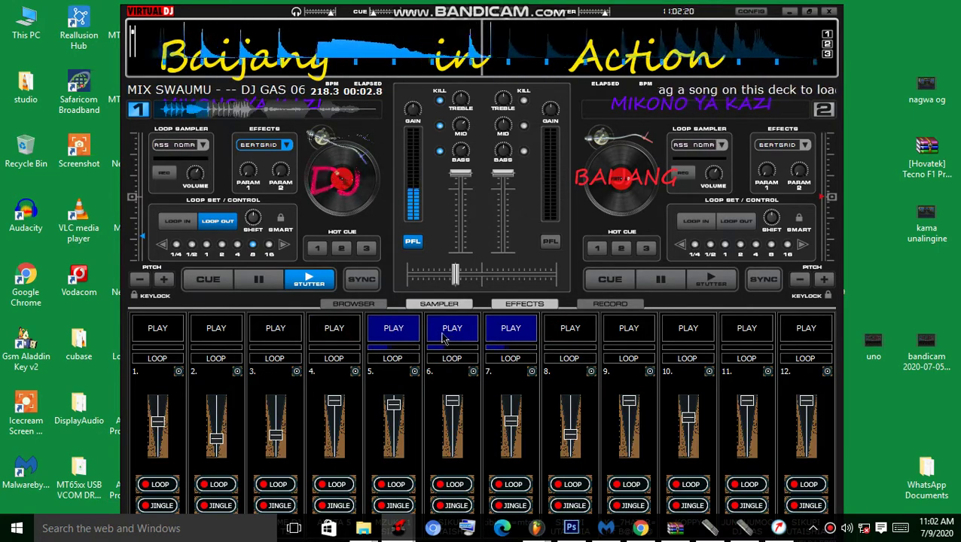
{"action": "left_click", "coordinate": [339, 331]}
{"action": "left_click", "coordinate": [450, 330]}
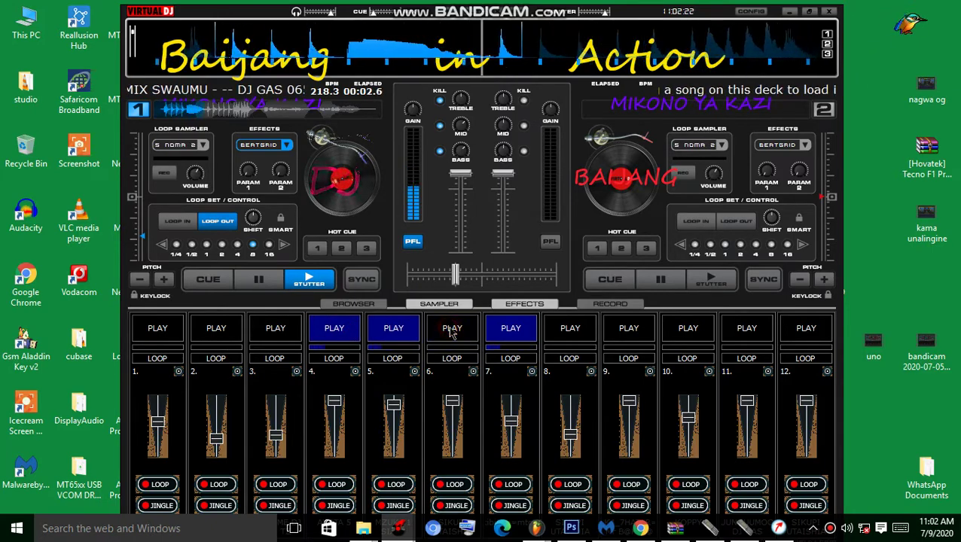
Replace sampler slot 7 with slot 11 while slots 4 and 5 keep playing
{"action": "left_click", "coordinate": [505, 331]}
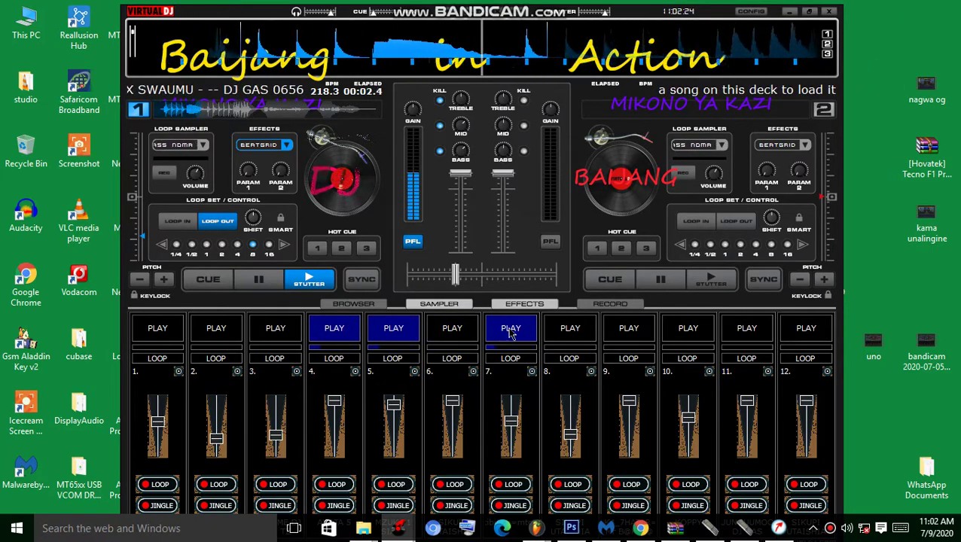
{"action": "left_click", "coordinate": [512, 331]}
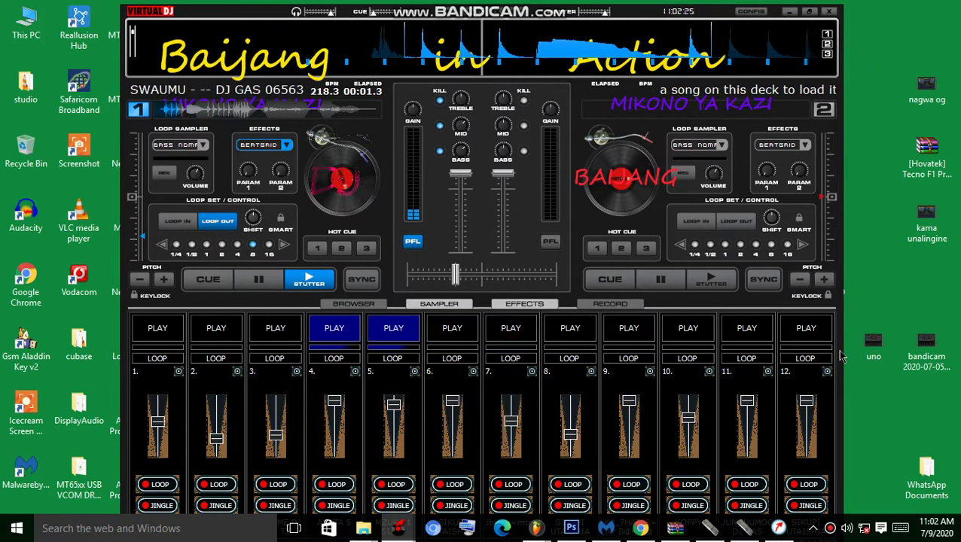
{"action": "left_click", "coordinate": [760, 332]}
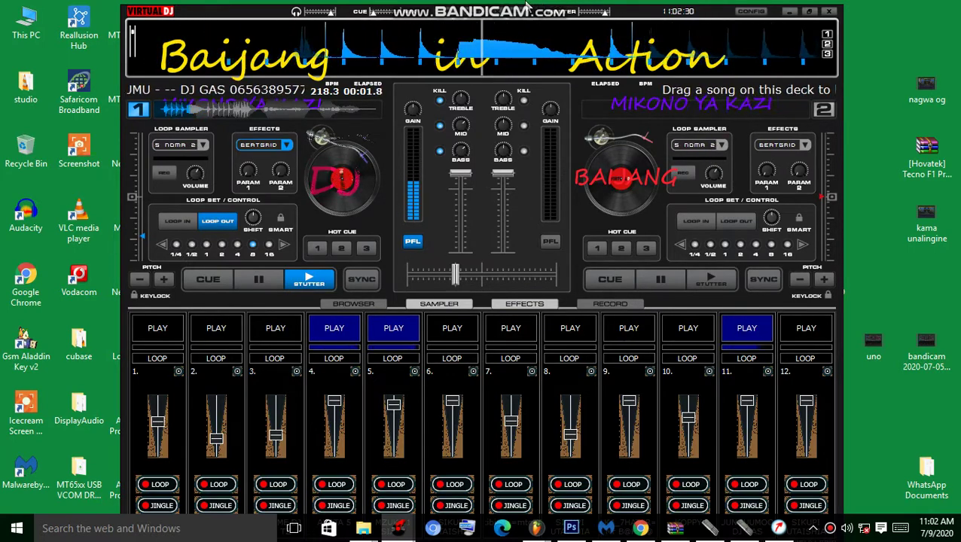
{"action": "mouse_move", "coordinate": [530, 9]}
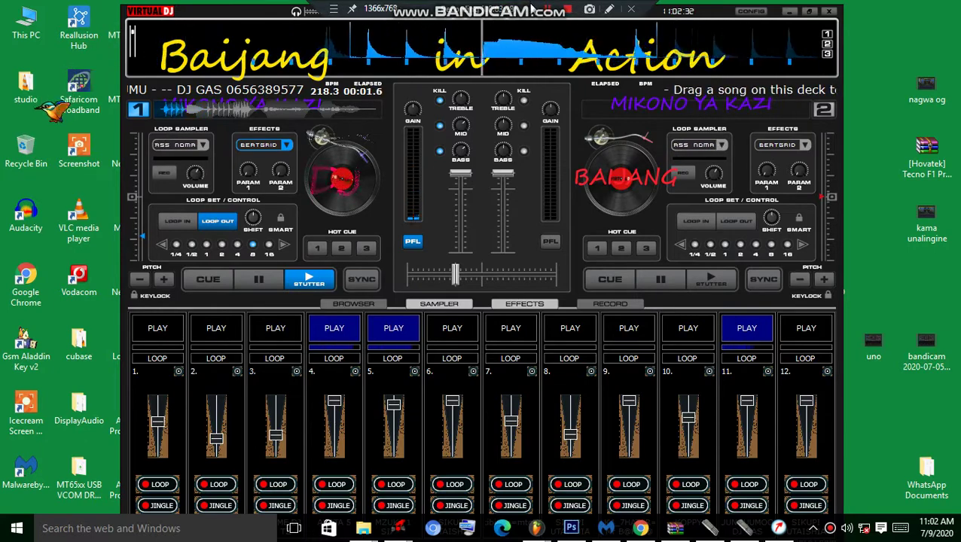